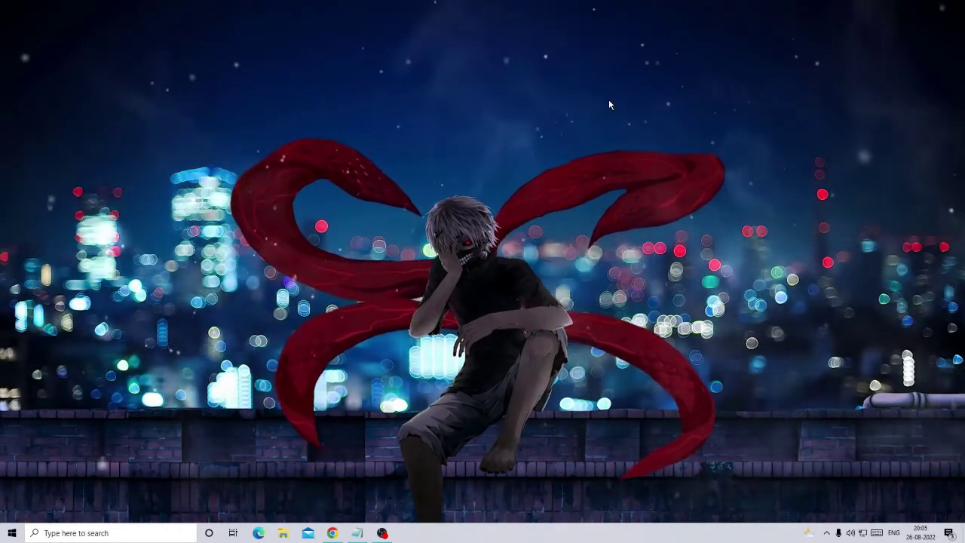
# - Bring up the Playstation Direct scam article in Chrome and open its sharing options
pyautogui.click(340, 536)
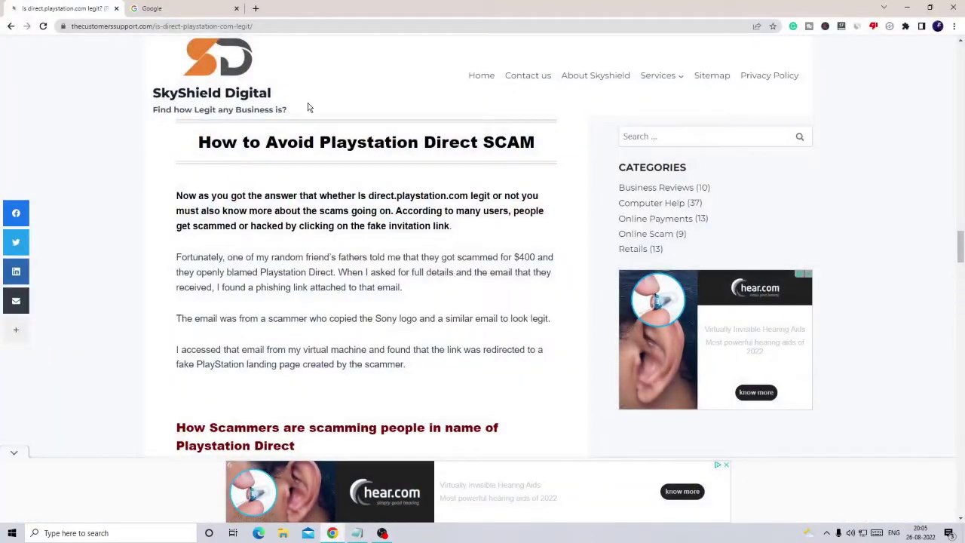
pyautogui.scroll(-1, 353, 157)
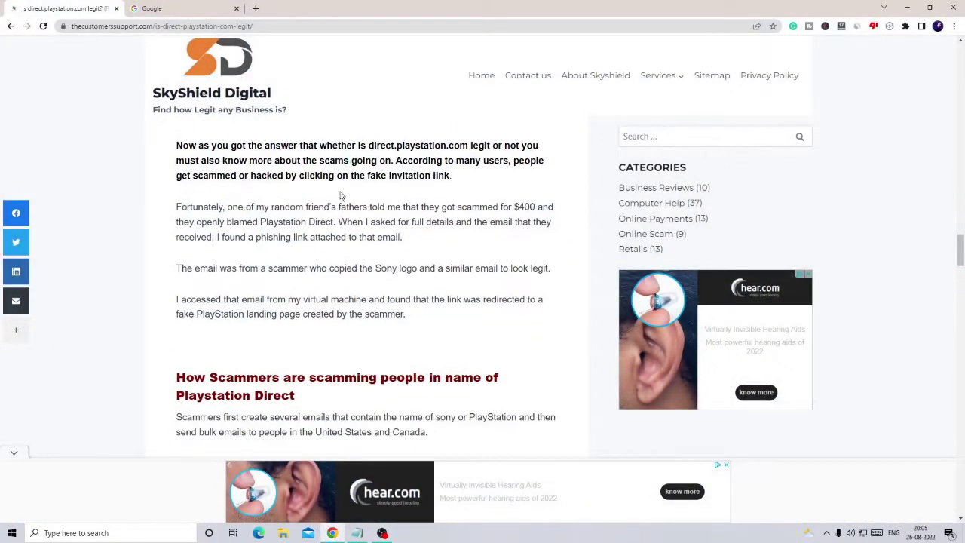
pyautogui.scroll(1, 349, 240)
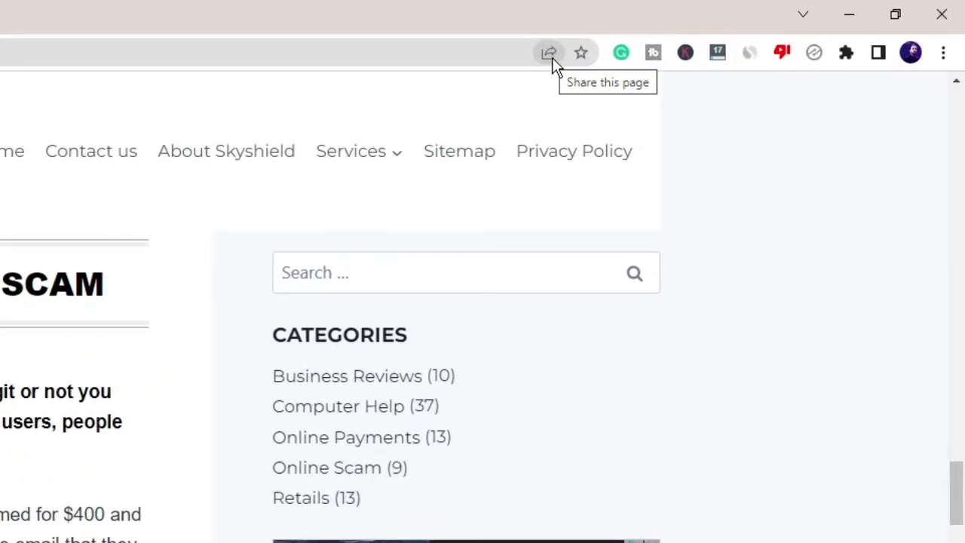
pyautogui.click(550, 54)
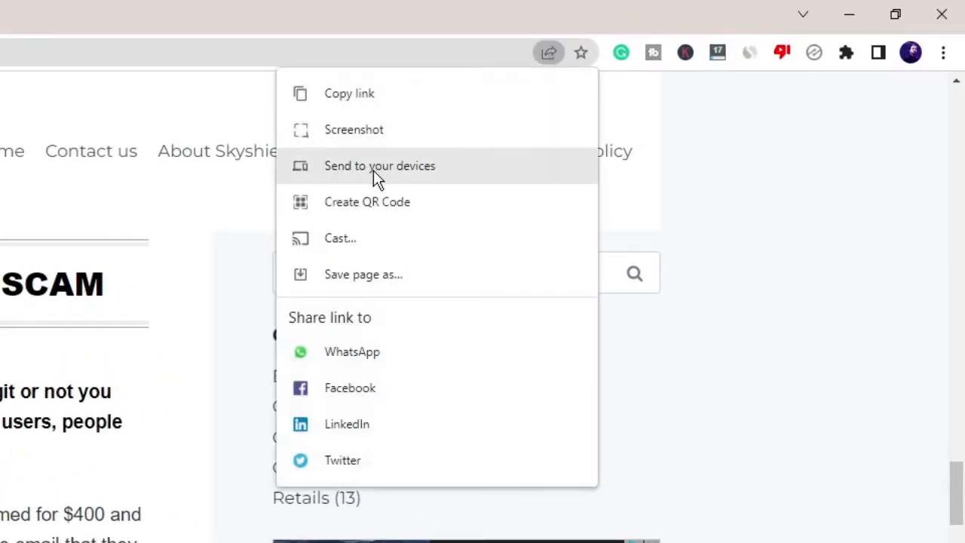
# - Screenshot the article's heading and opening paragraphs, download the PNG, and view it in Photos
pyautogui.click(367, 130)
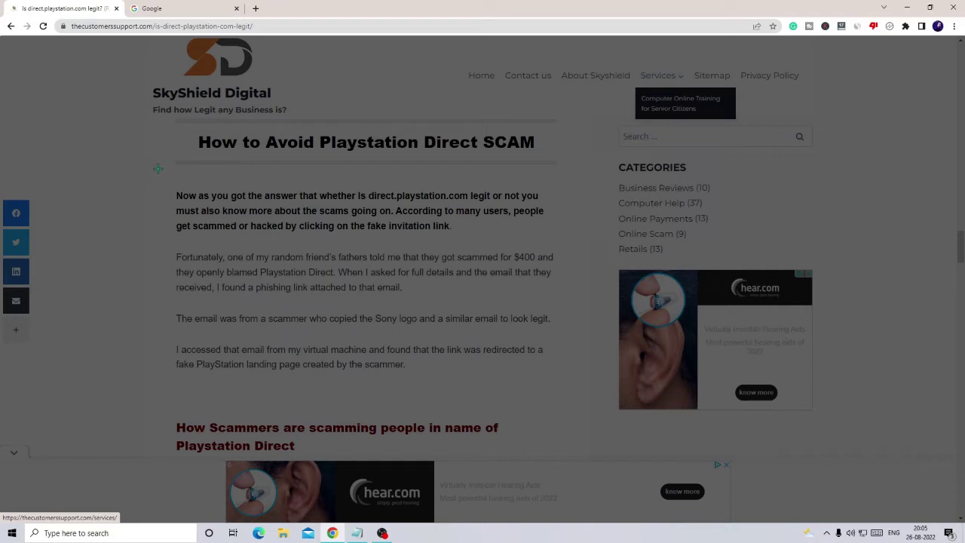
pyautogui.moveTo(141, 118)
pyautogui.mouseDown()
pyautogui.moveTo(469, 340)
pyautogui.moveTo(582, 386)
pyautogui.mouseUp()
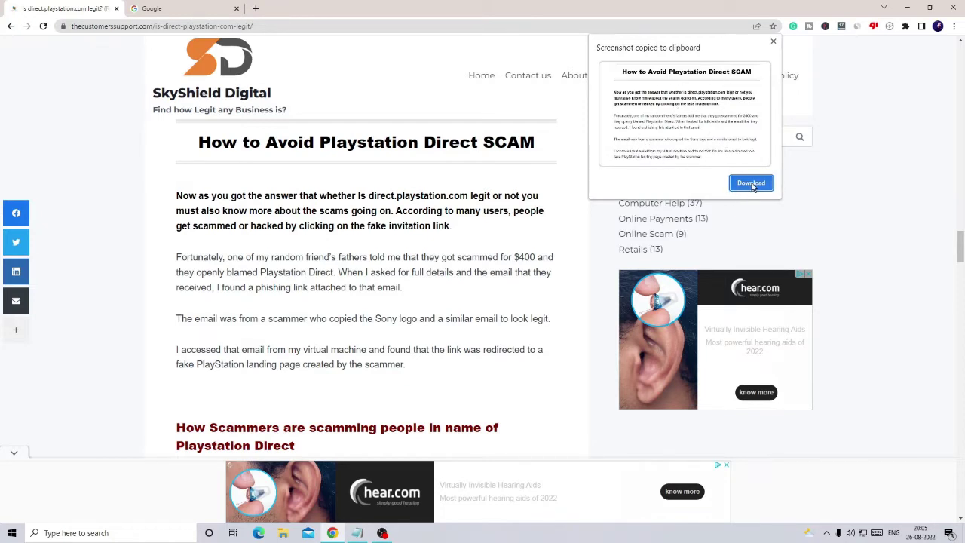
pyautogui.click(752, 185)
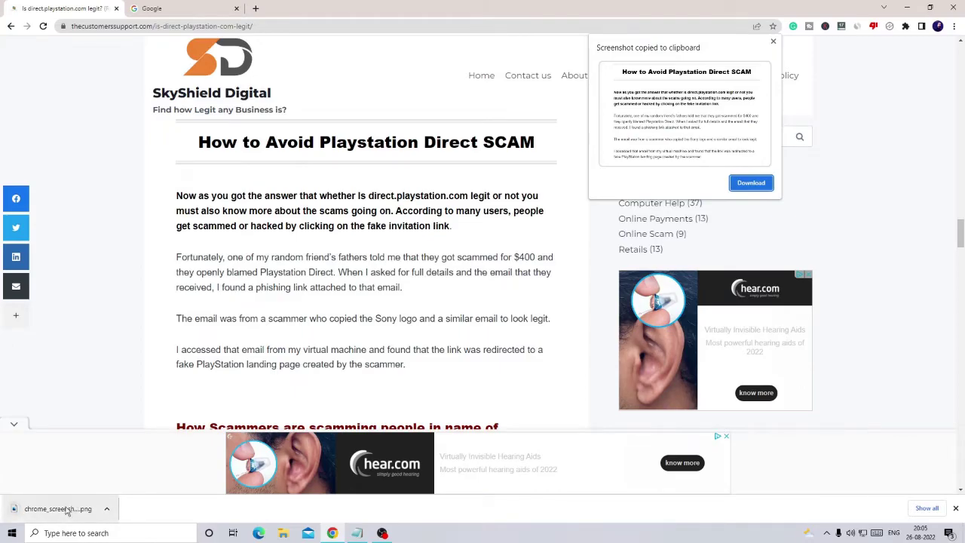
pyautogui.click(68, 509)
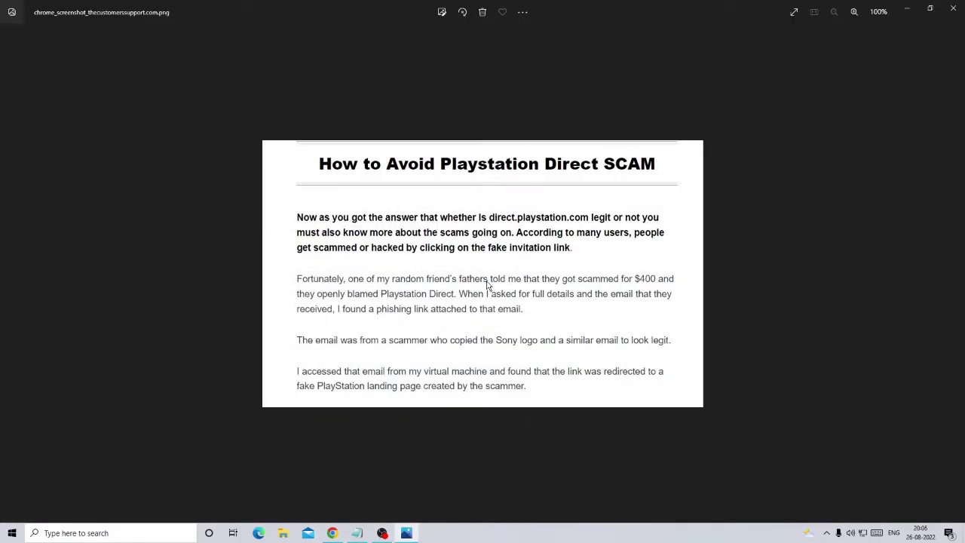
pyautogui.click(952, 7)
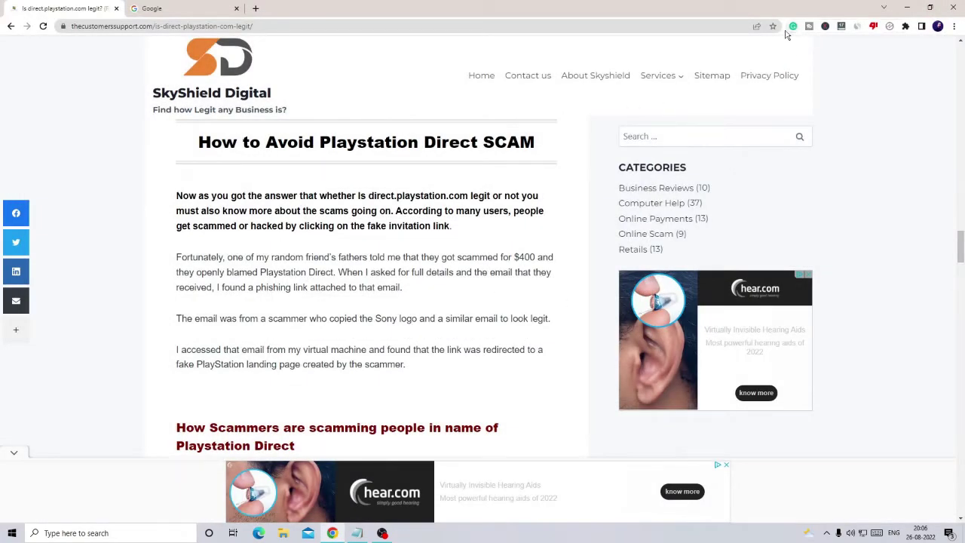
# - Load the chrome://flags Experiments page in a new tab
pyautogui.click(756, 26)
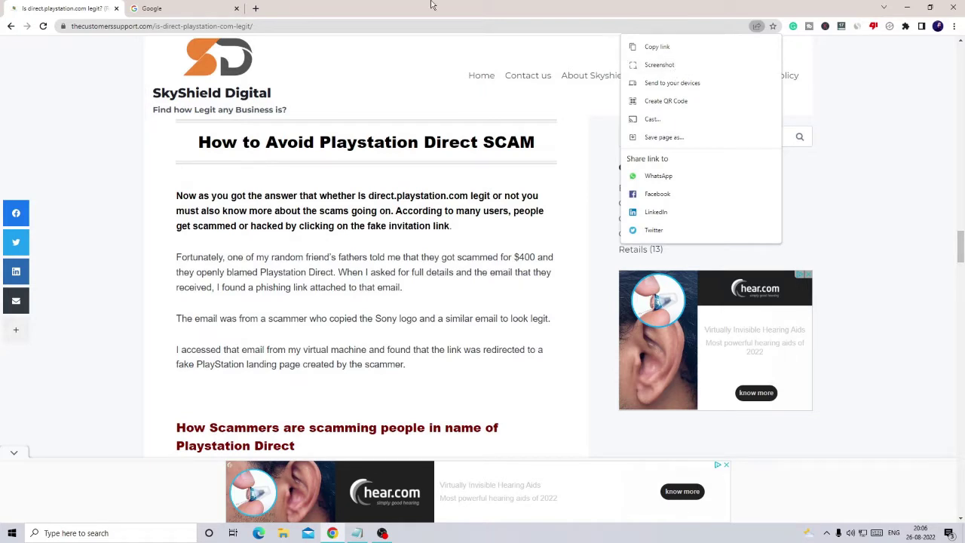
pyautogui.click(258, 9)
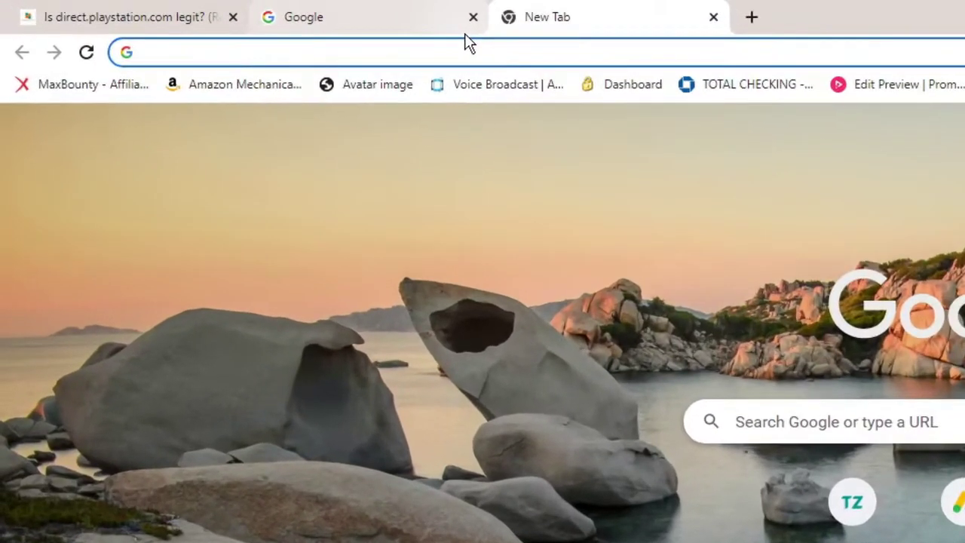
pyautogui.write('chrome')
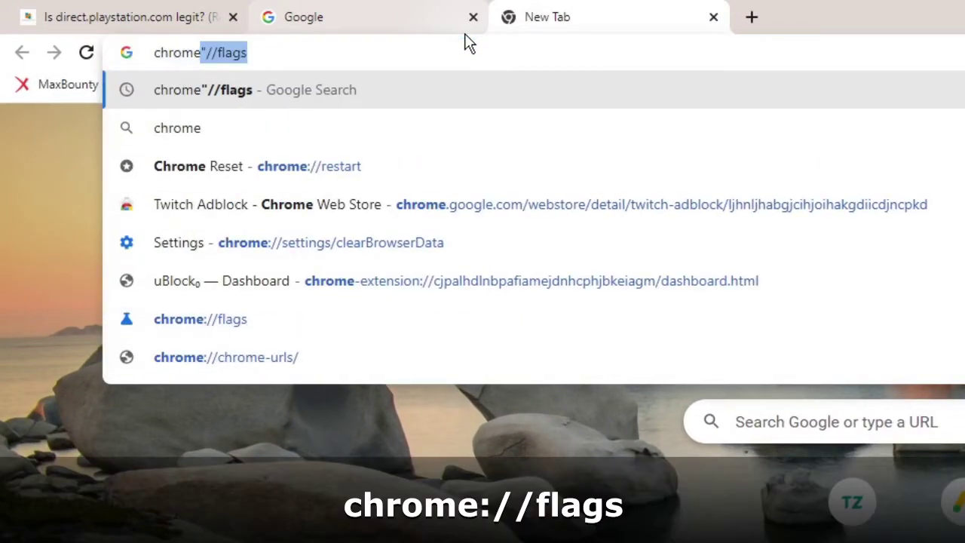
pyautogui.press('BackSpace')
pyautogui.press('BackSpace')
pyautogui.write('://')
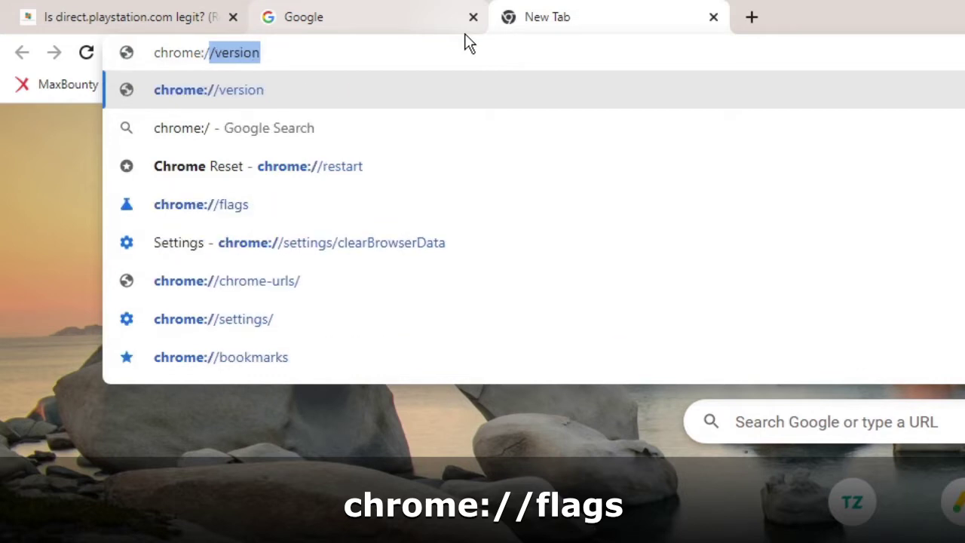
pyautogui.write('fla')
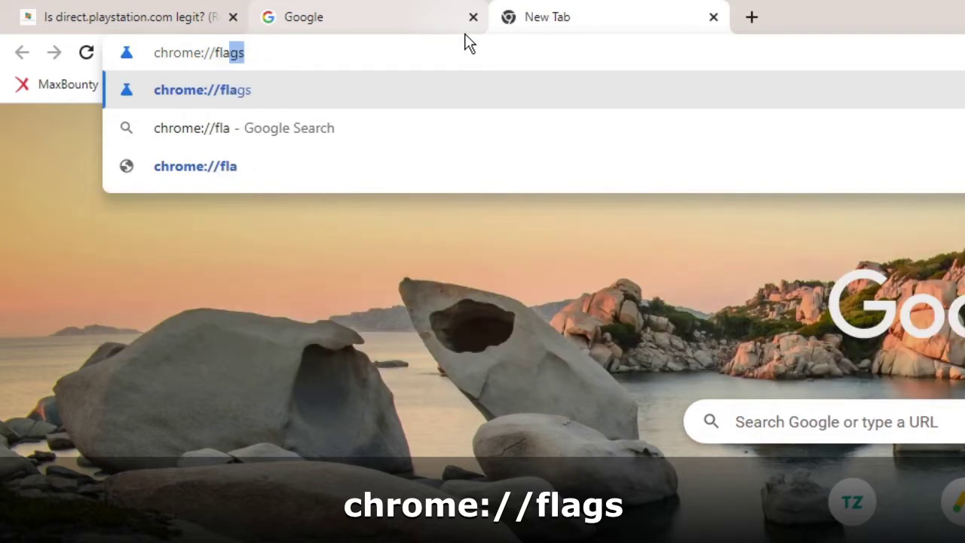
pyautogui.write('gs')
pyautogui.press('Return')
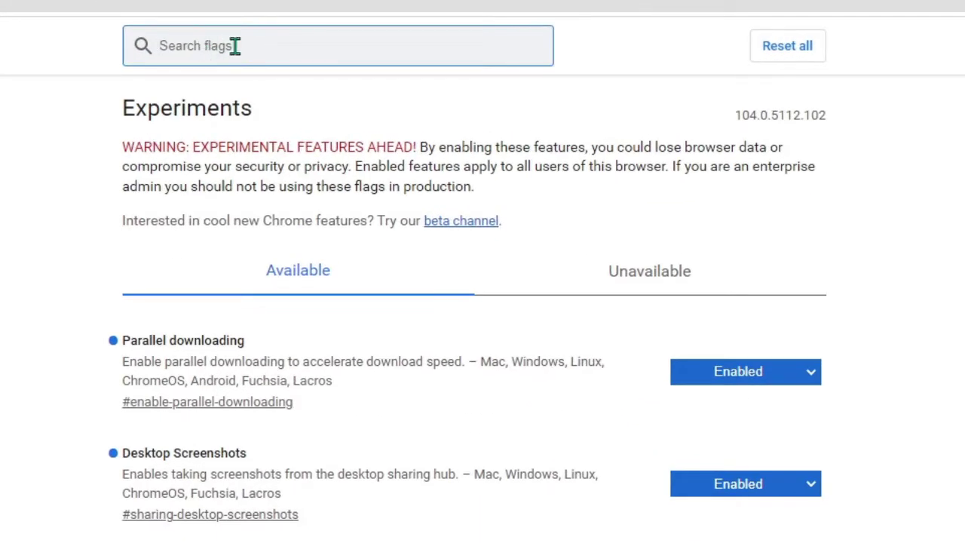
# - Filter the flags for 'screenshot' and set Desktop Screenshots to Enabled
pyautogui.write('screen')
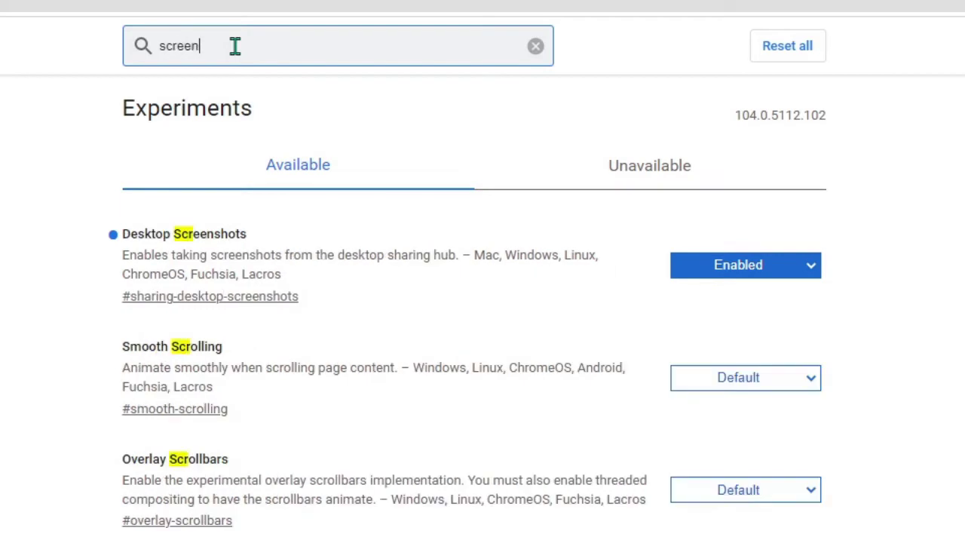
pyautogui.write('shot')
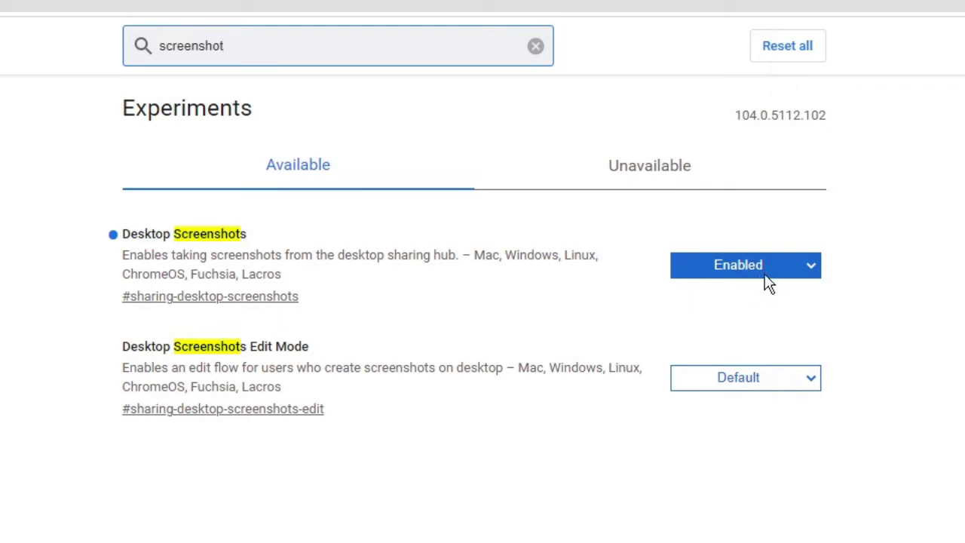
pyautogui.click(786, 272)
pyautogui.click(721, 289)
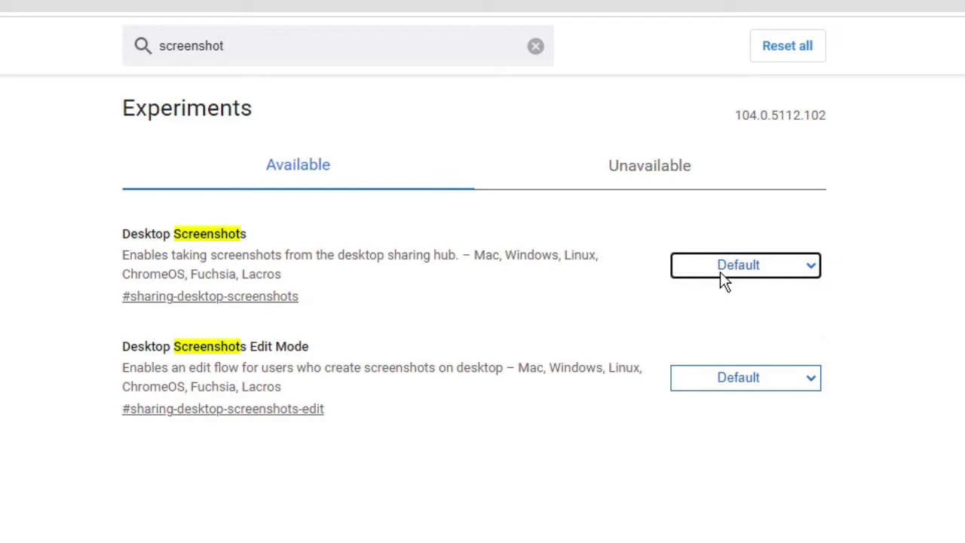
pyautogui.click(805, 266)
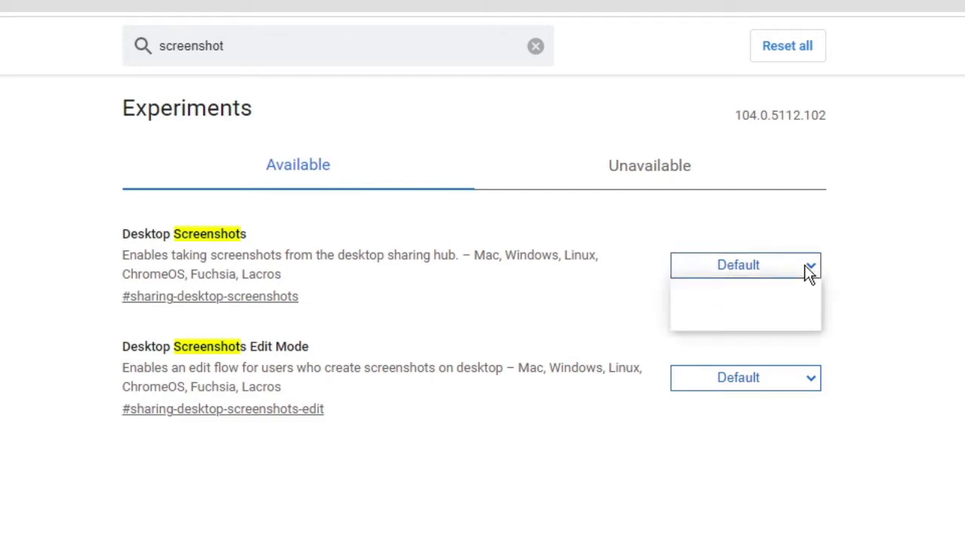
pyautogui.click(718, 304)
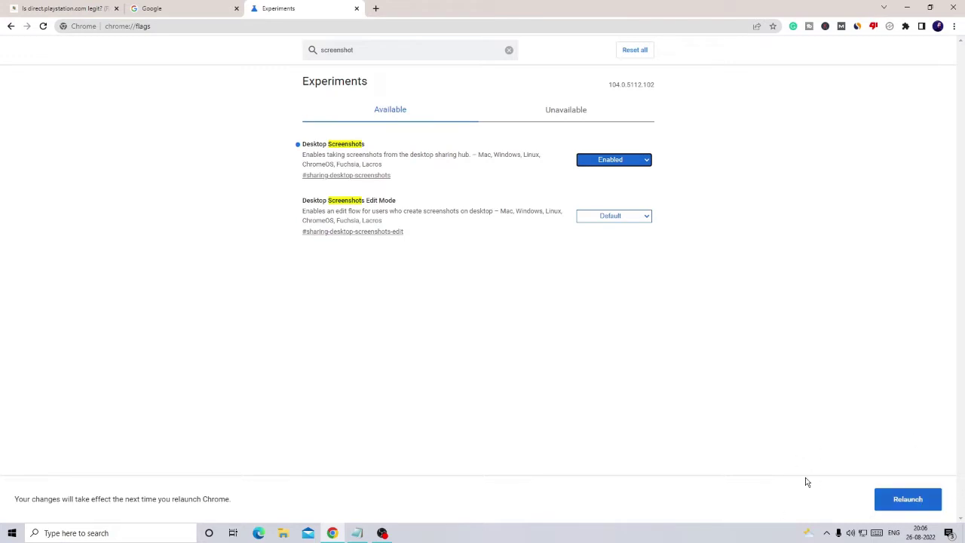
# - Return to the direct.playstation.com article tab and minimize Chrome to the desktop
pyautogui.click(153, 8)
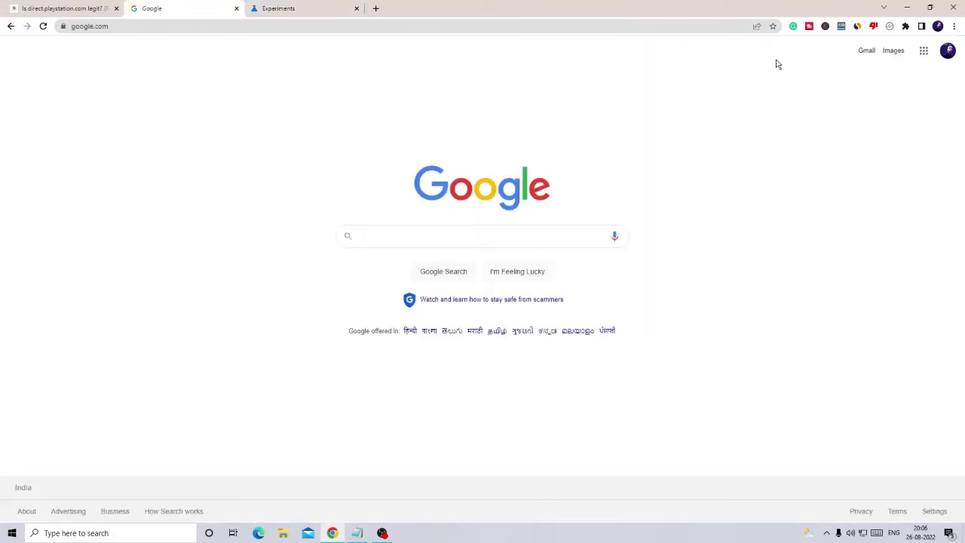
pyautogui.click(756, 25)
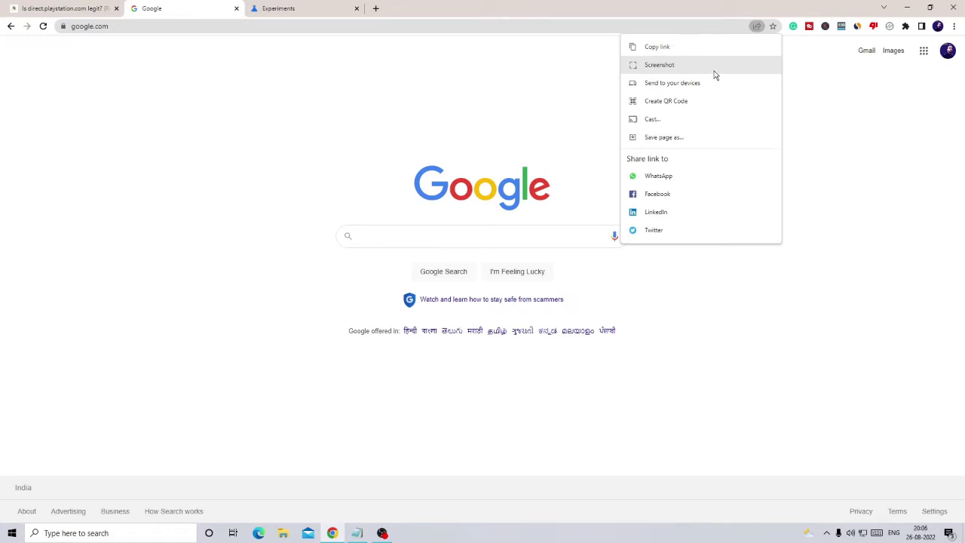
pyautogui.click(838, 138)
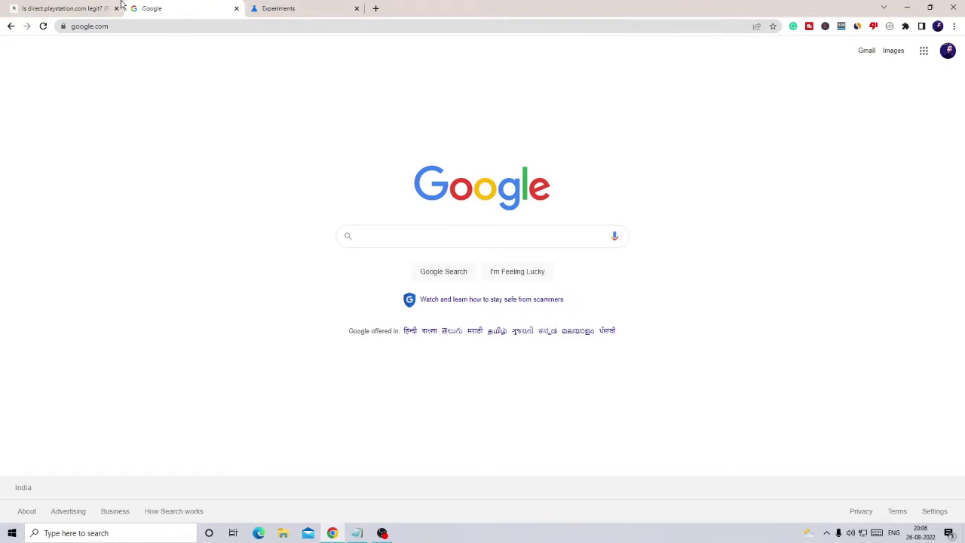
pyautogui.click(96, 8)
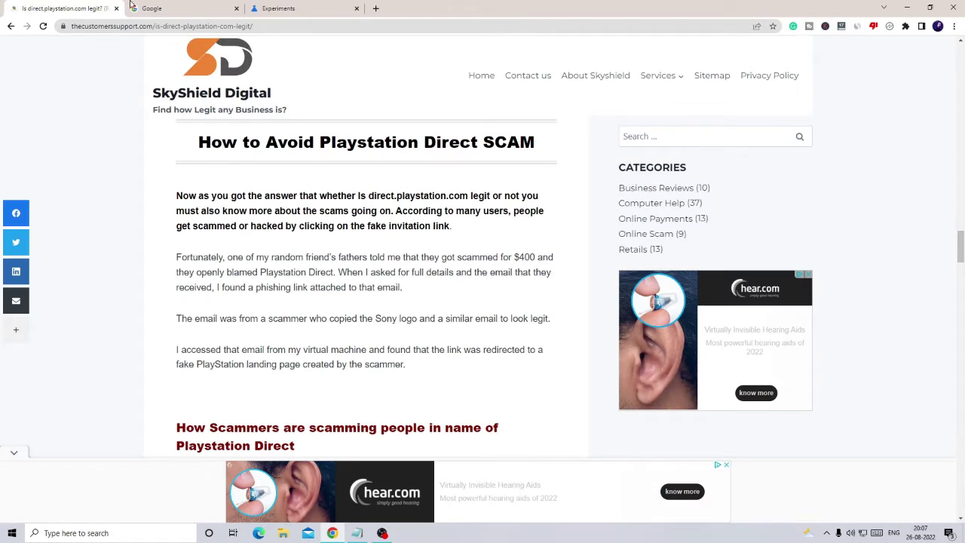
pyautogui.click(907, 7)
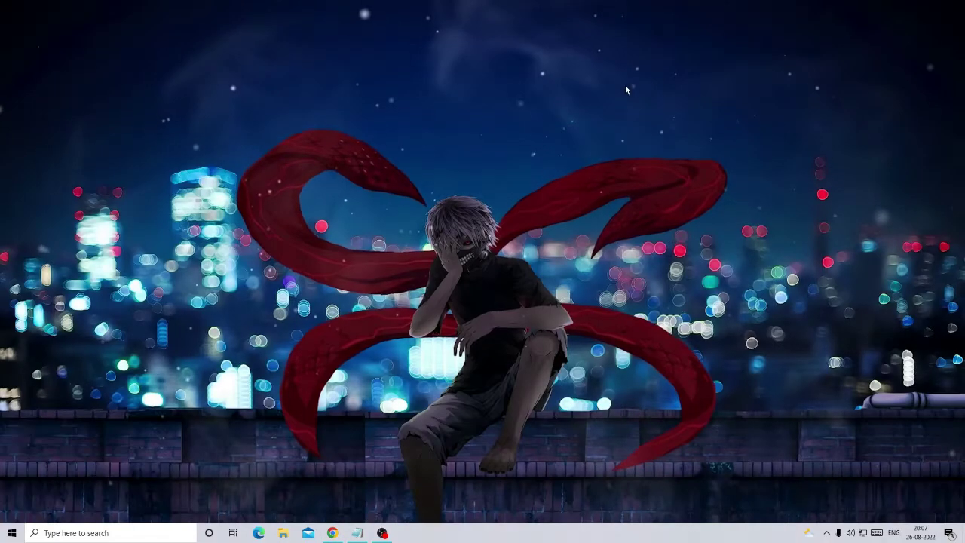
# - Search 'windows update' from the taskbar to open the Windows Update settings page
pyautogui.click(92, 532)
pyautogui.write('win')
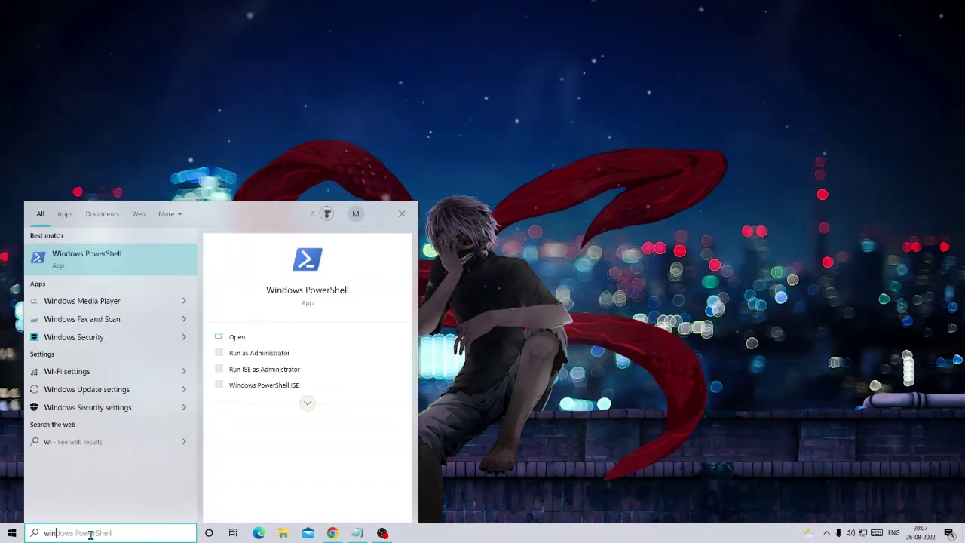
pyautogui.write('dows')
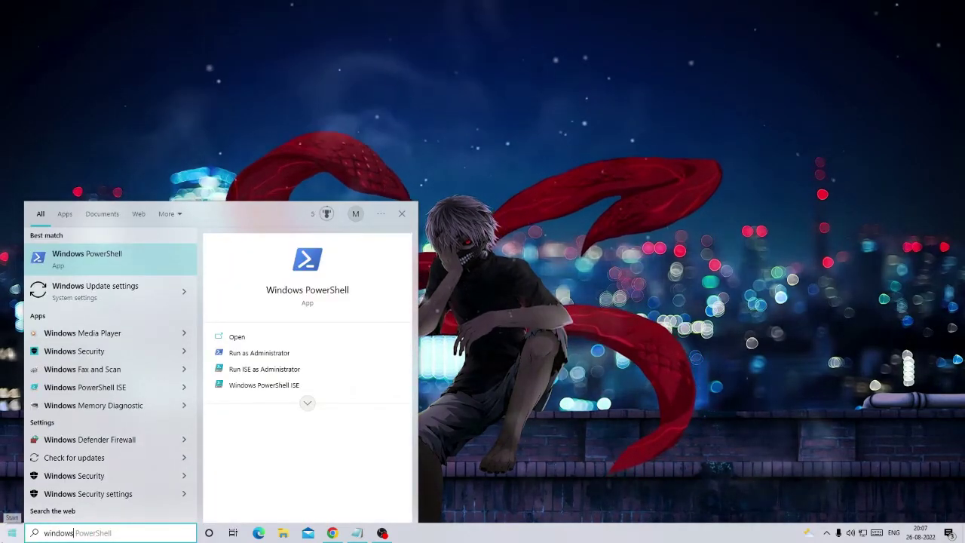
pyautogui.write(' update')
pyautogui.press('Return')
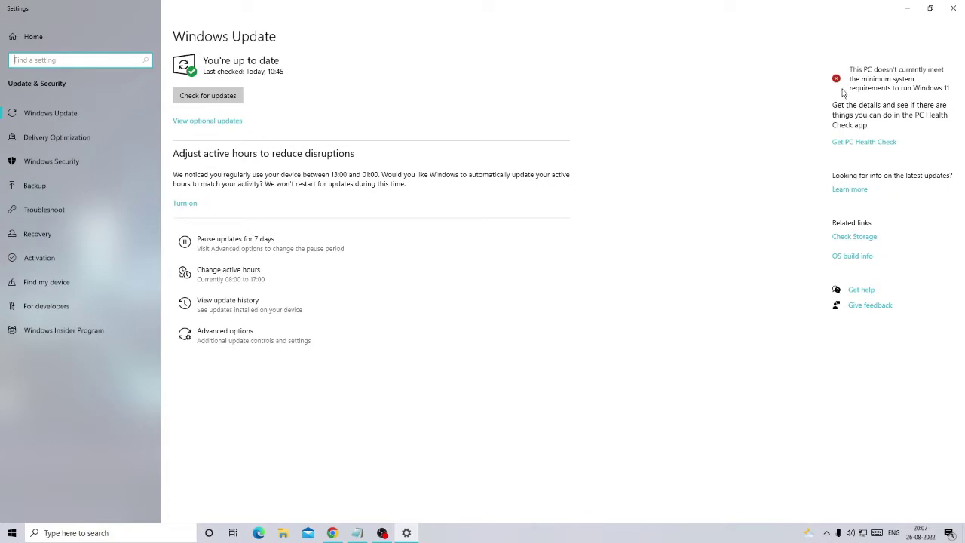
pyautogui.click(850, 84)
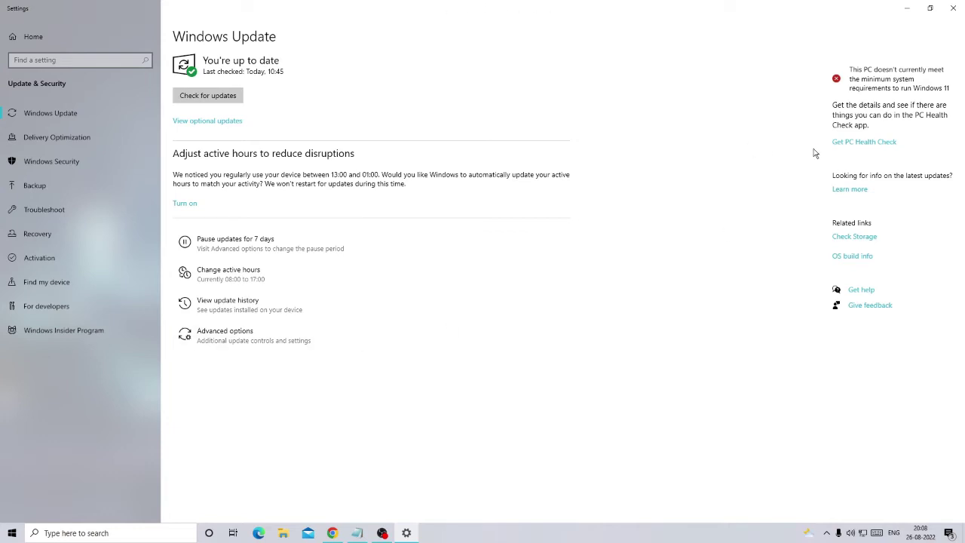
pyautogui.click(284, 535)
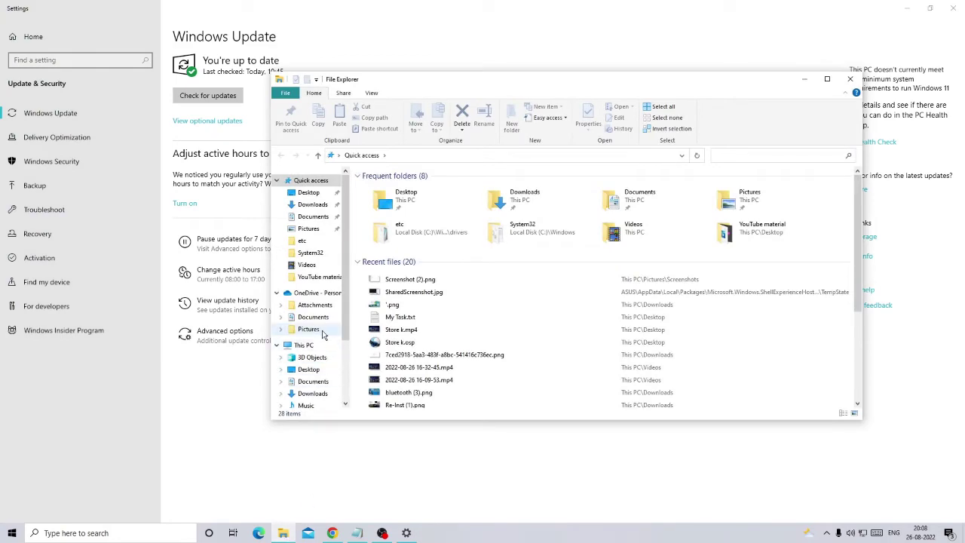
pyautogui.click(301, 240)
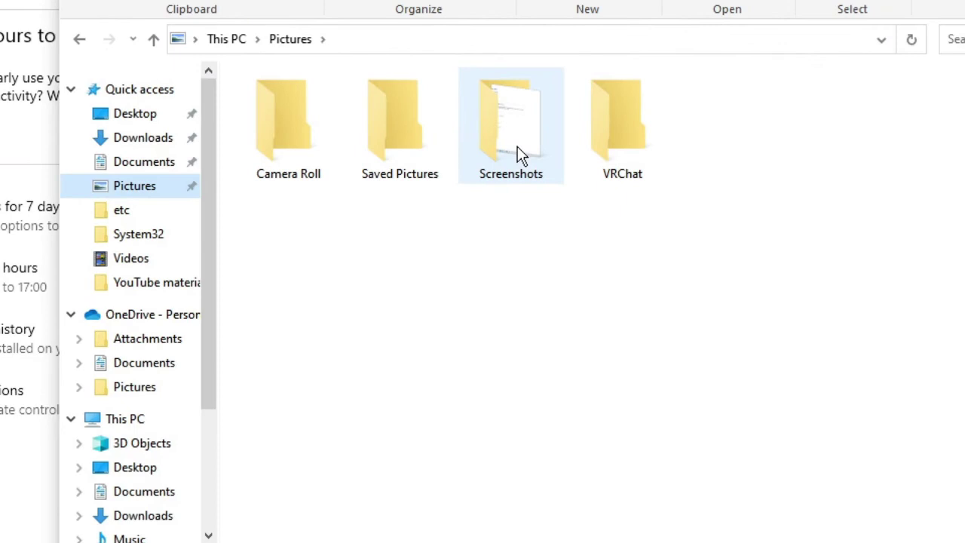
pyautogui.doubleClick(513, 179)
pyautogui.click(305, 117)
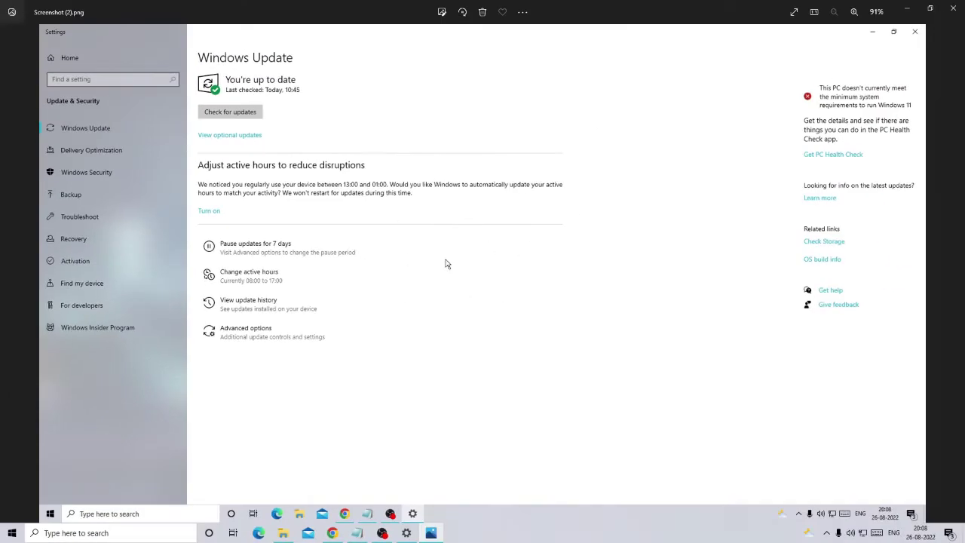
pyautogui.click(953, 15)
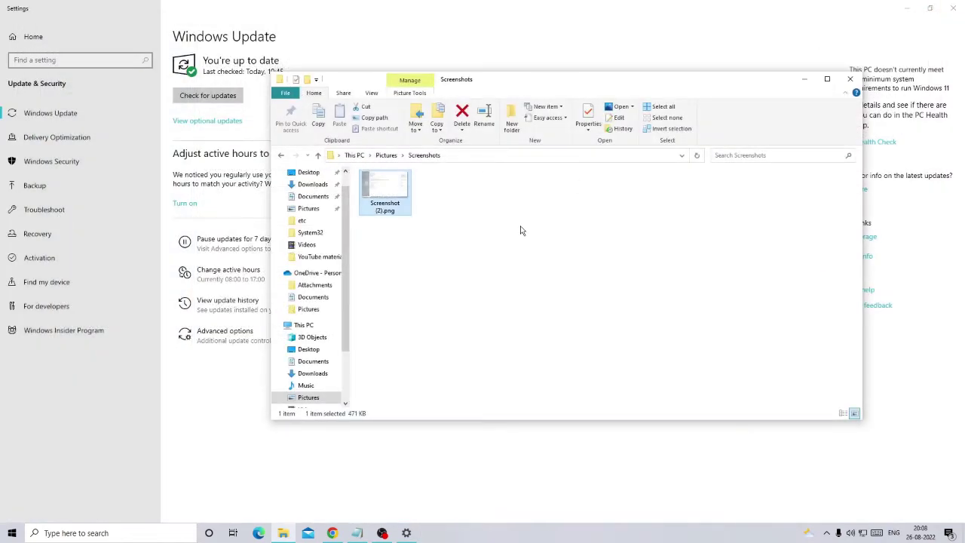
pyautogui.click(850, 79)
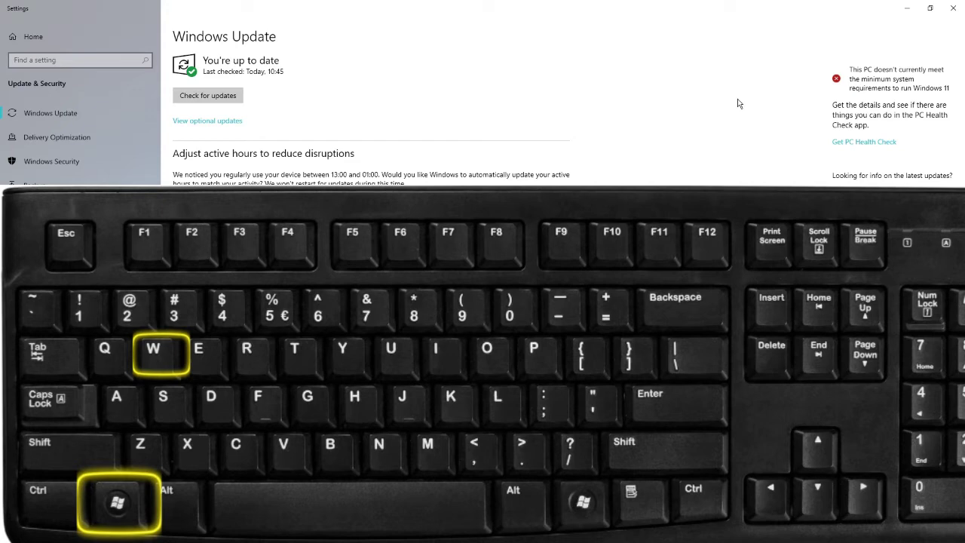
# - Take a fullscreen snip of the Windows Update page from the Win+W pen menu
pyautogui.press('super+w')
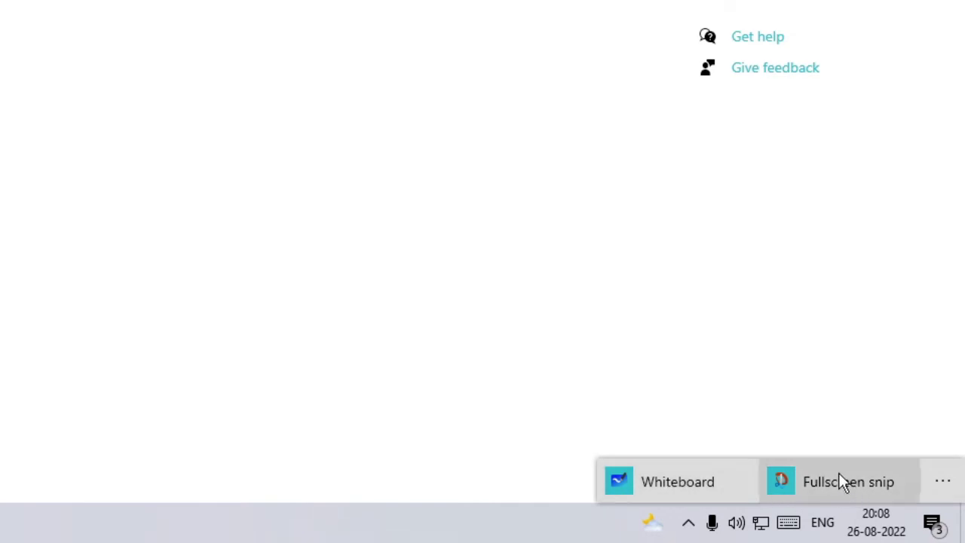
pyautogui.click(872, 485)
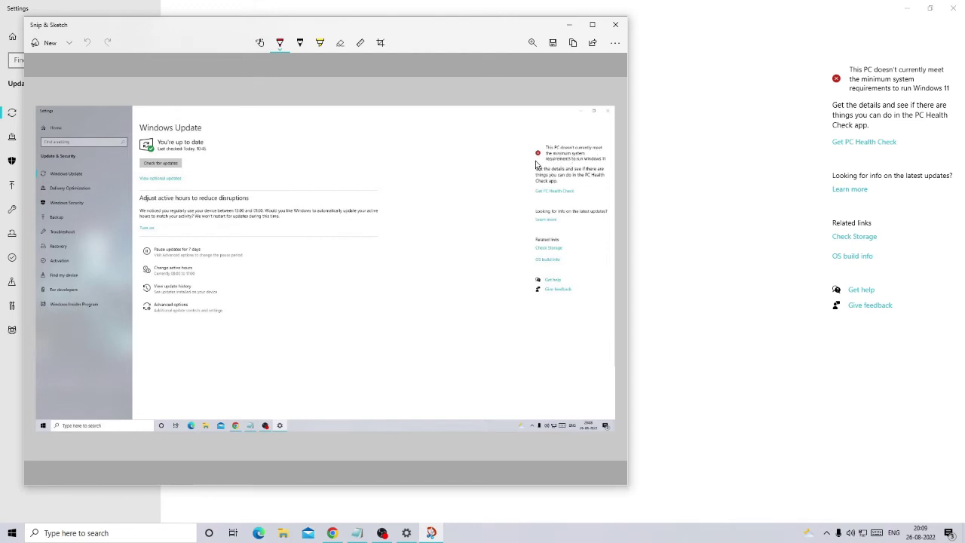
# - Crop the snip to the notice that this PC doesn't meet Windows 11 requirements
pyautogui.click(380, 44)
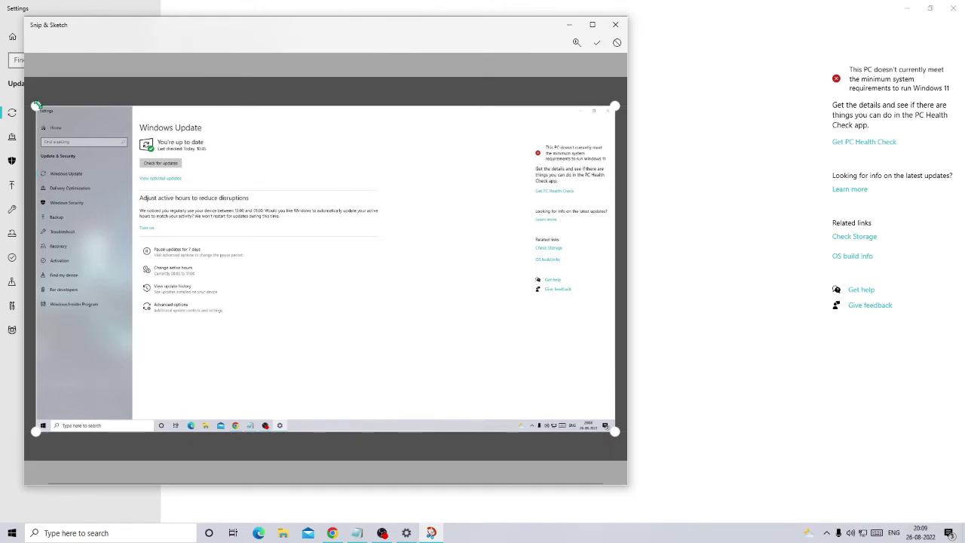
pyautogui.moveTo(36, 106); pyautogui.dragTo(505, 123)
pyautogui.moveTo(586, 472); pyautogui.dragTo(595, 153)
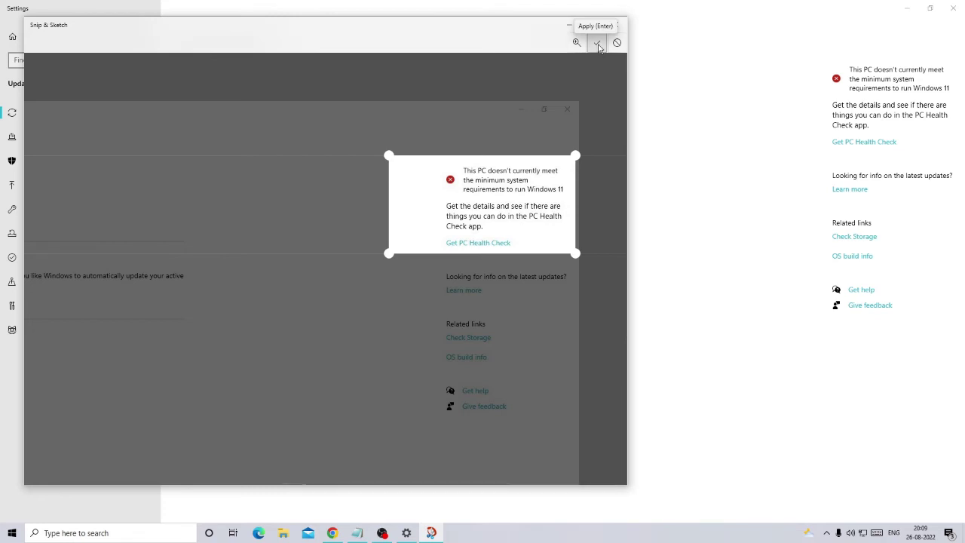
pyautogui.click(598, 47)
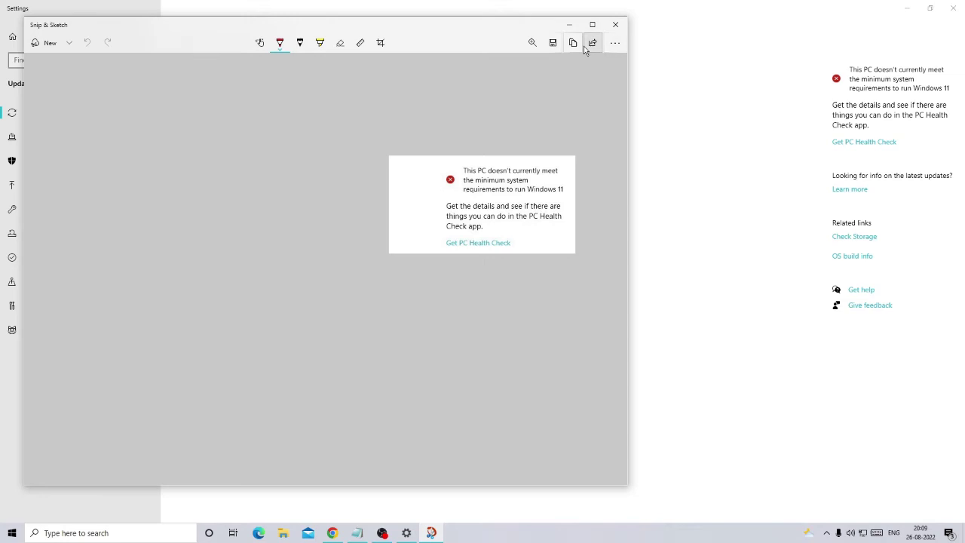
pyautogui.click(594, 47)
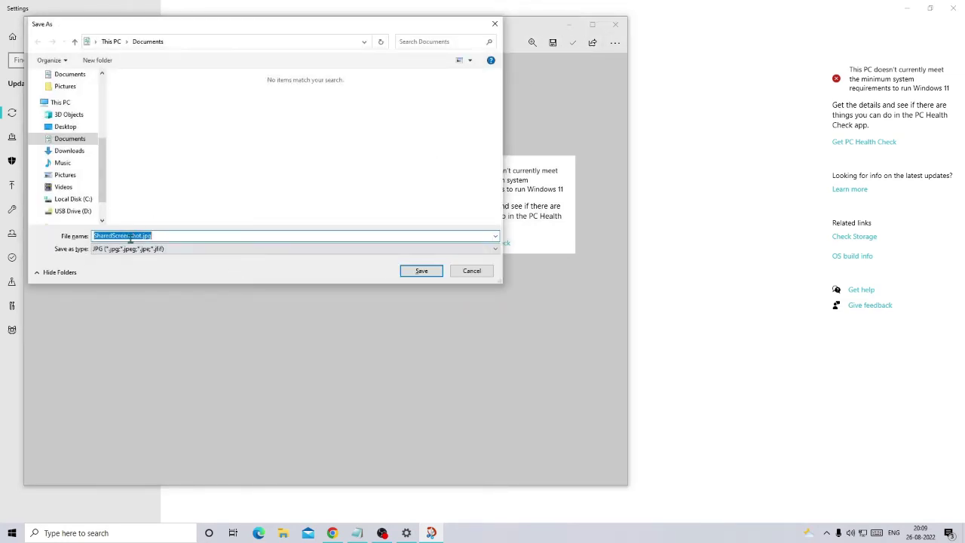
pyautogui.moveTo(142, 236); pyautogui.dragTo(85, 236)
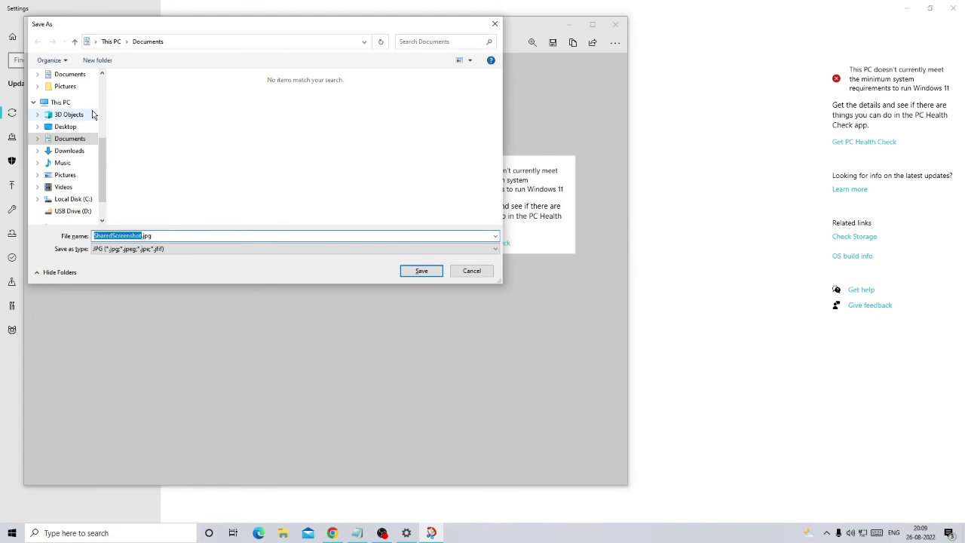
pyautogui.click(73, 139)
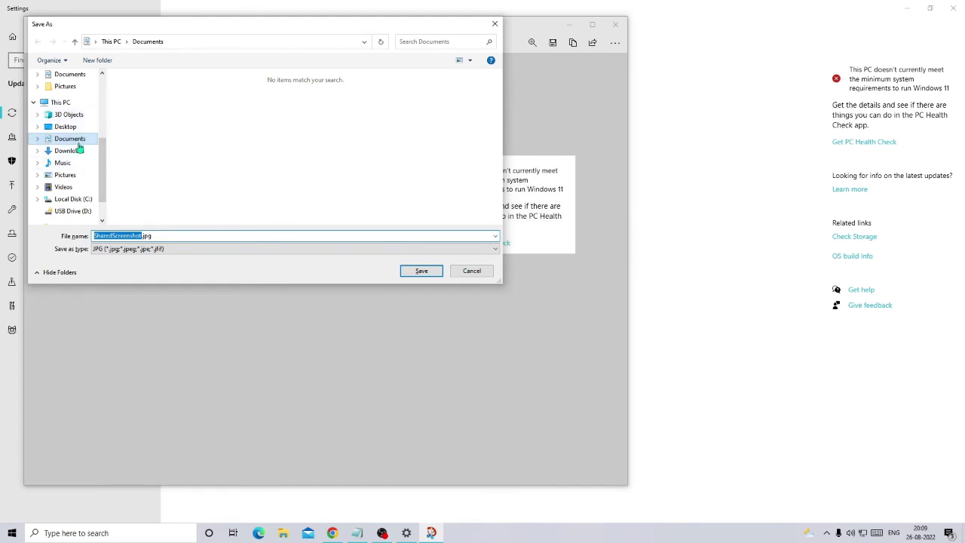
pyautogui.click(469, 271)
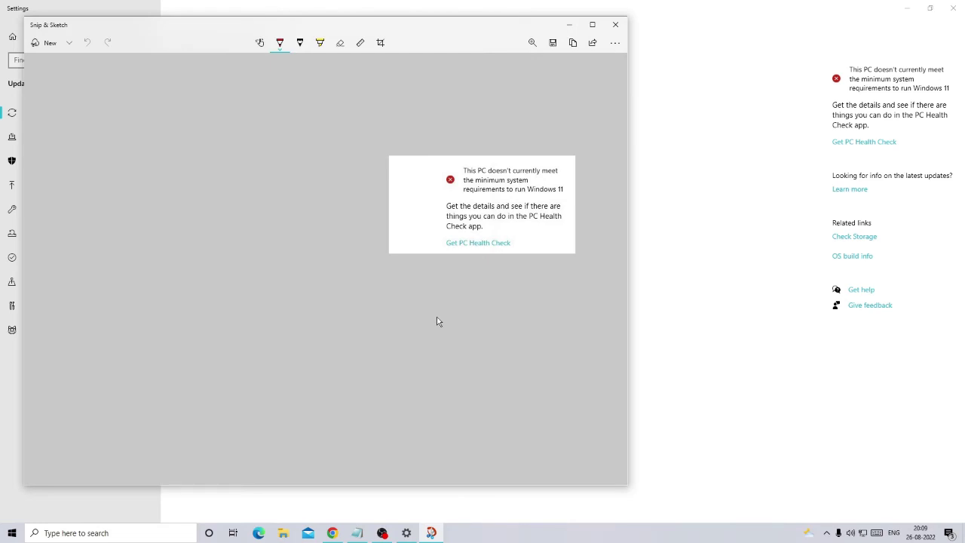